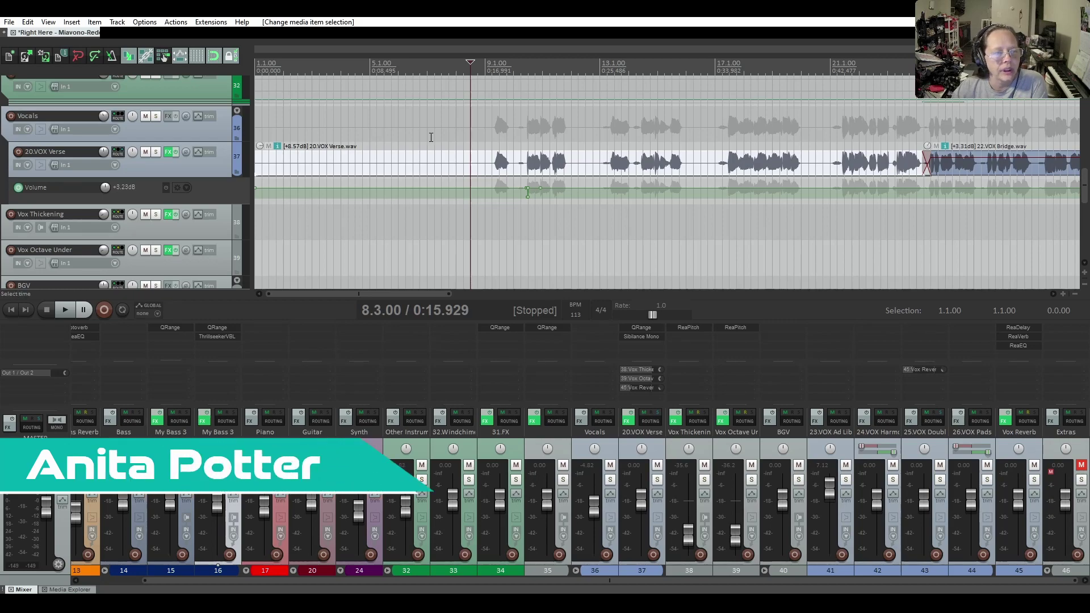
Step: Open the File menu in the REAPER mix project
click(9, 22)
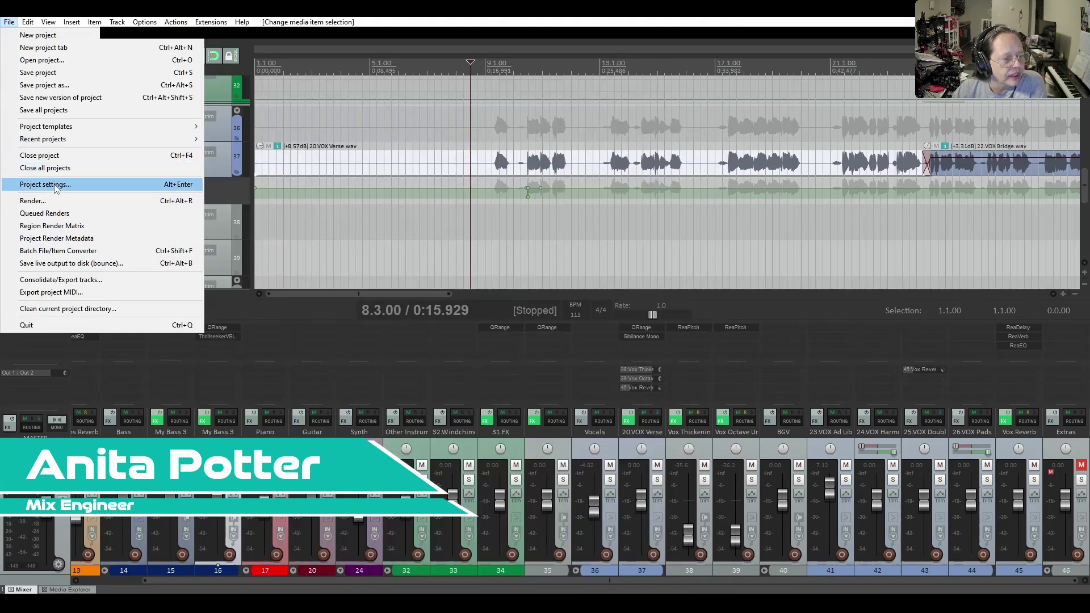
Step: Open File > Project settings, view its Notes page, and cancel without changes
click(52, 185)
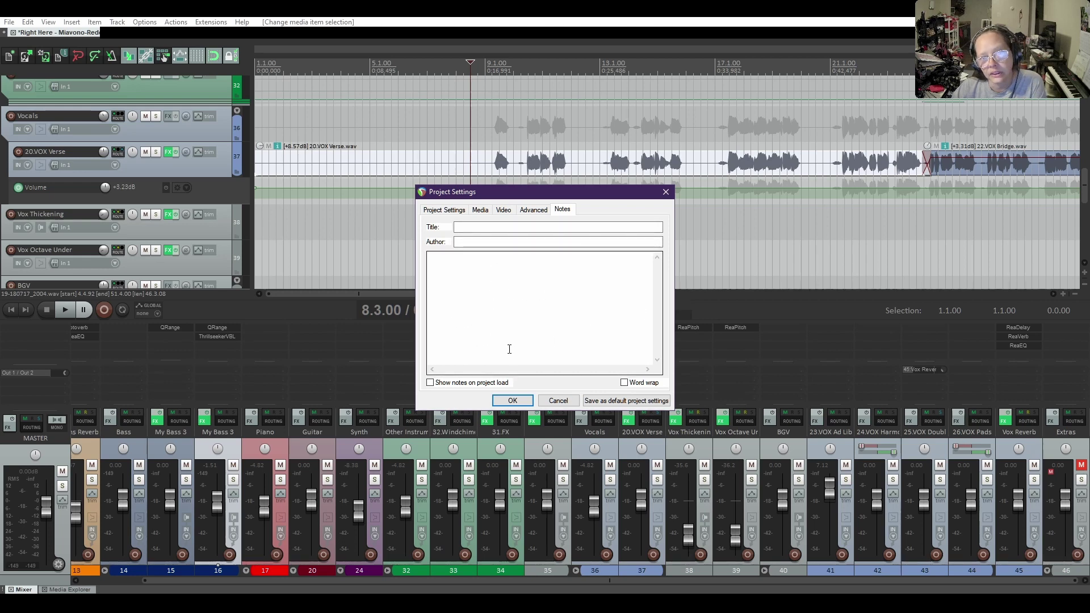
click(558, 401)
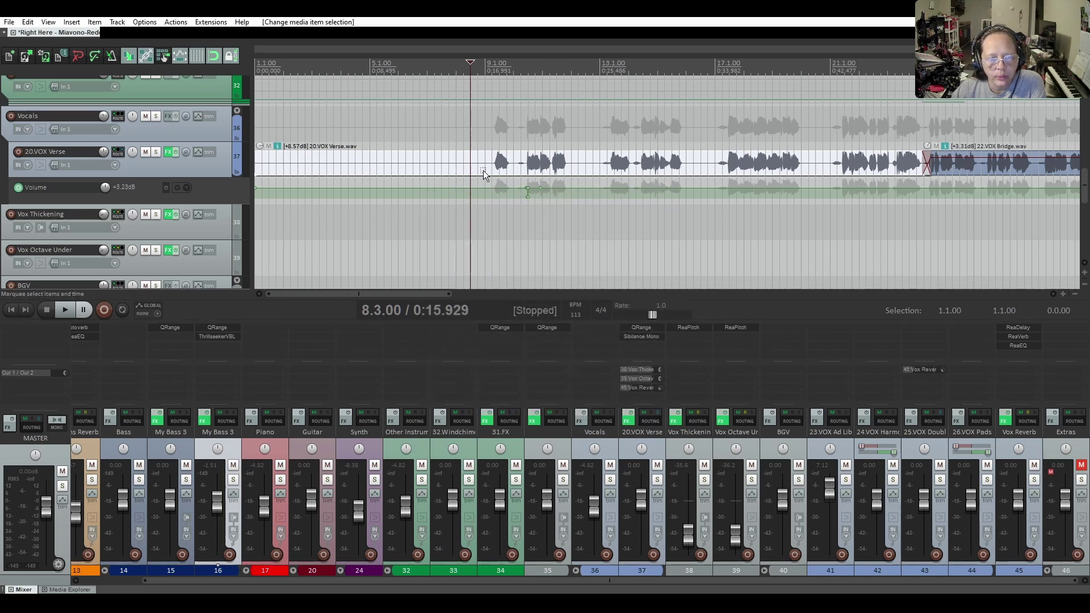
Step: Give the 20.VOX Verse item the item note 'Add Volume Automation'
right_click(483, 171)
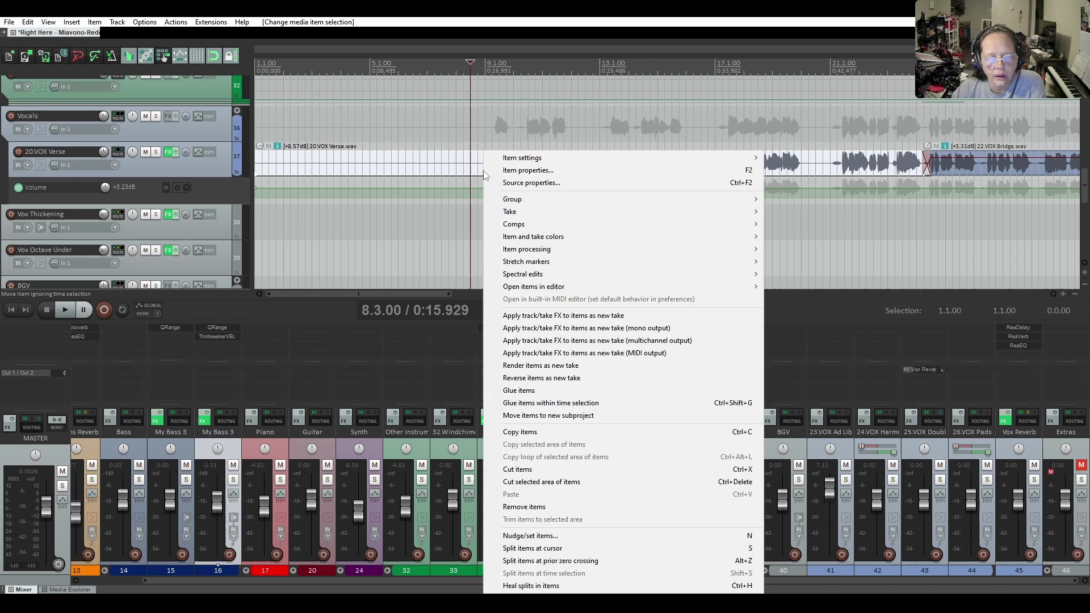
mouse_move(522, 157)
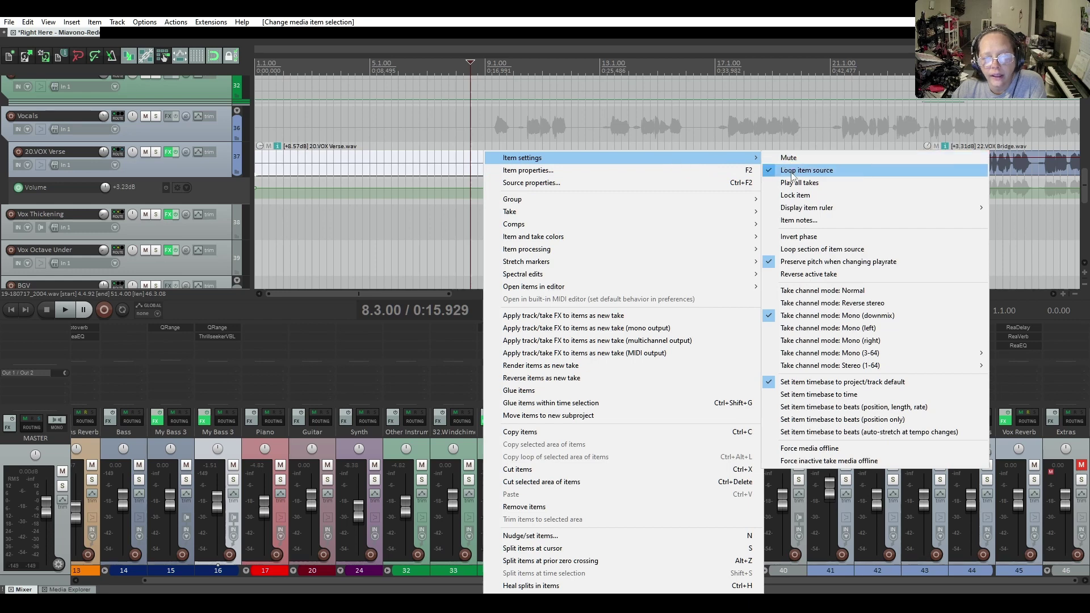
click(793, 223)
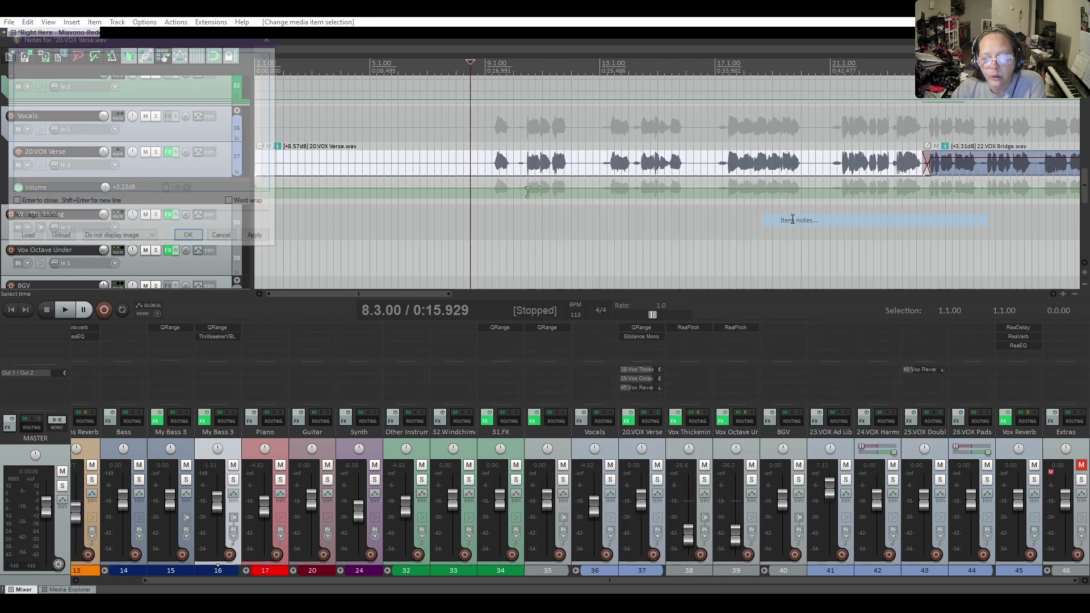
drag(178, 39, 633, 174)
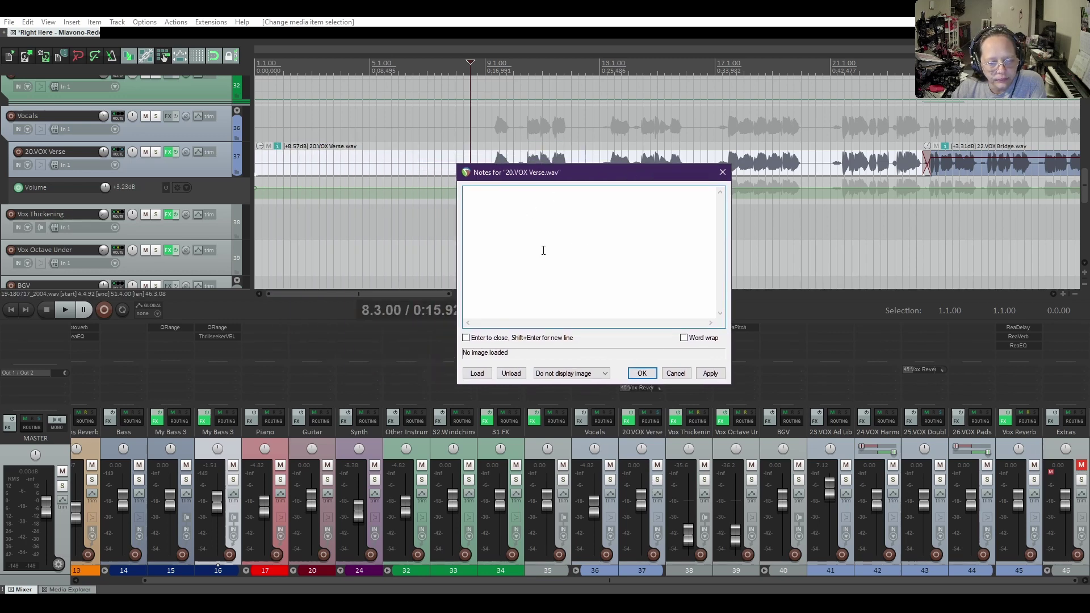
click(545, 249)
text(Add)
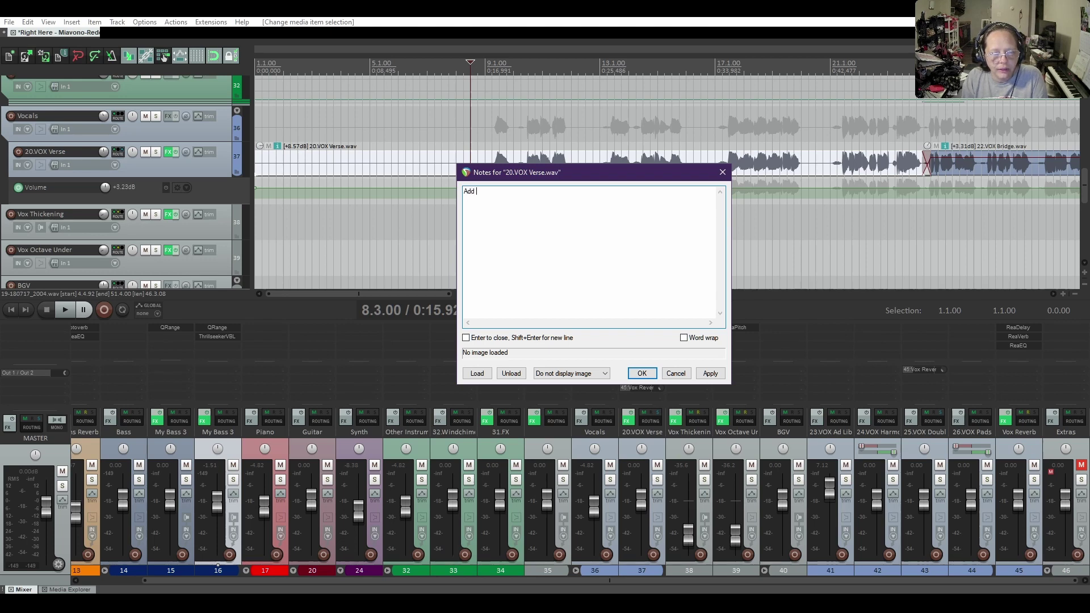
text(Volume Au)
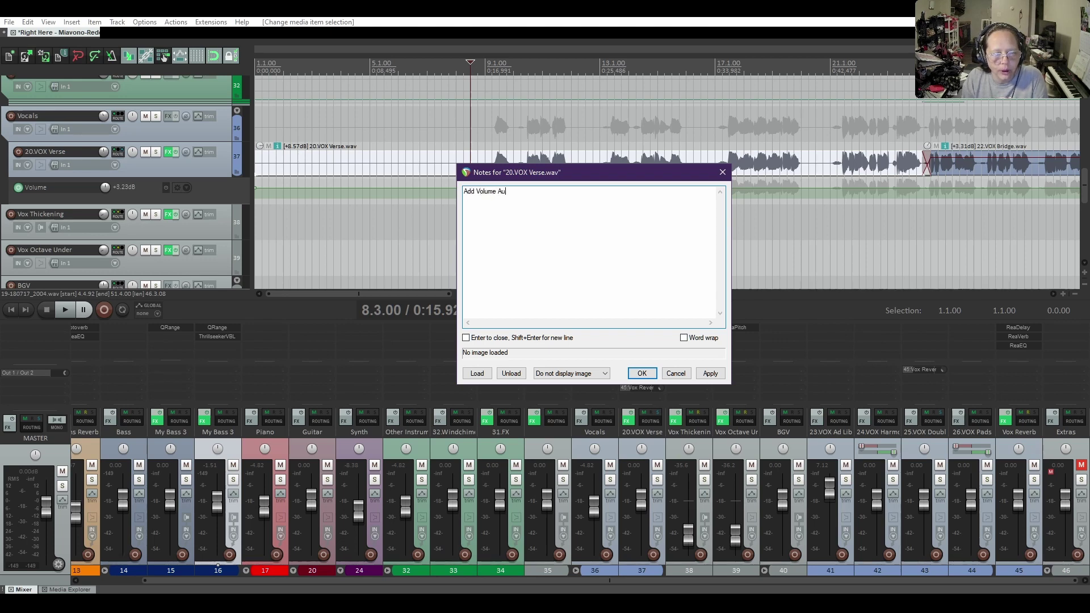
text(tomation)
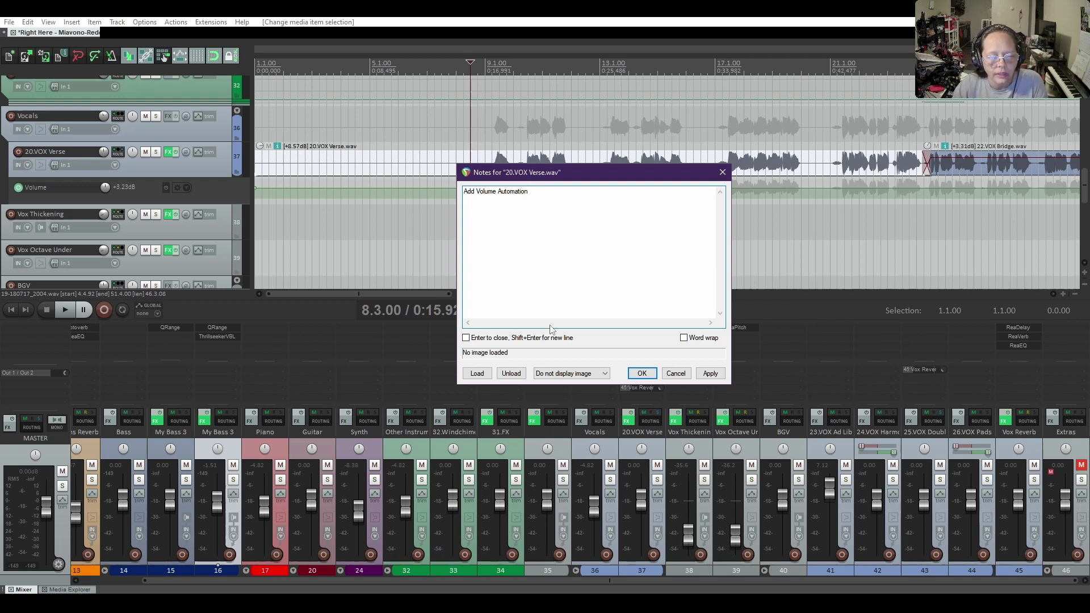
click(639, 371)
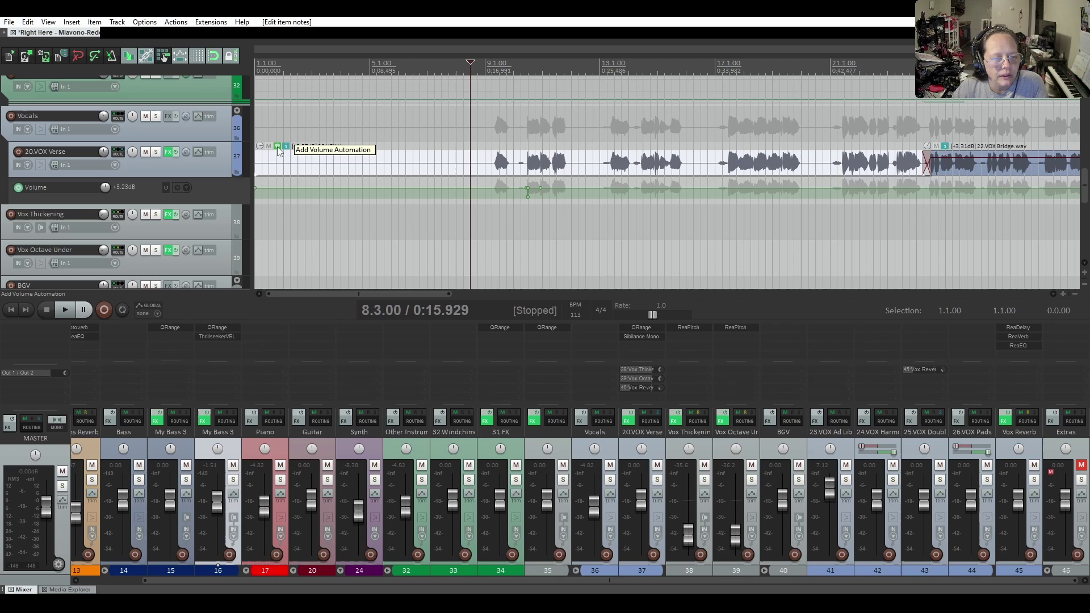
Step: Enlarge the 20.VOX Verse track and reopen the item's notes from its icon
mouse_move(213, 176)
mouse_down()
mouse_move(212, 203)
mouse_move(215, 185)
mouse_up()
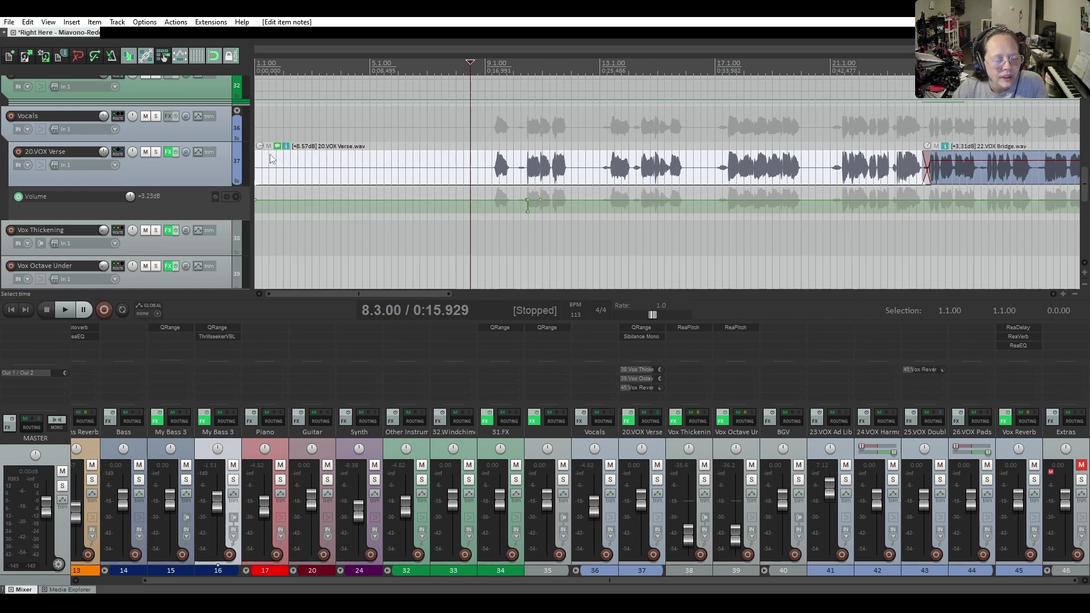
click(277, 147)
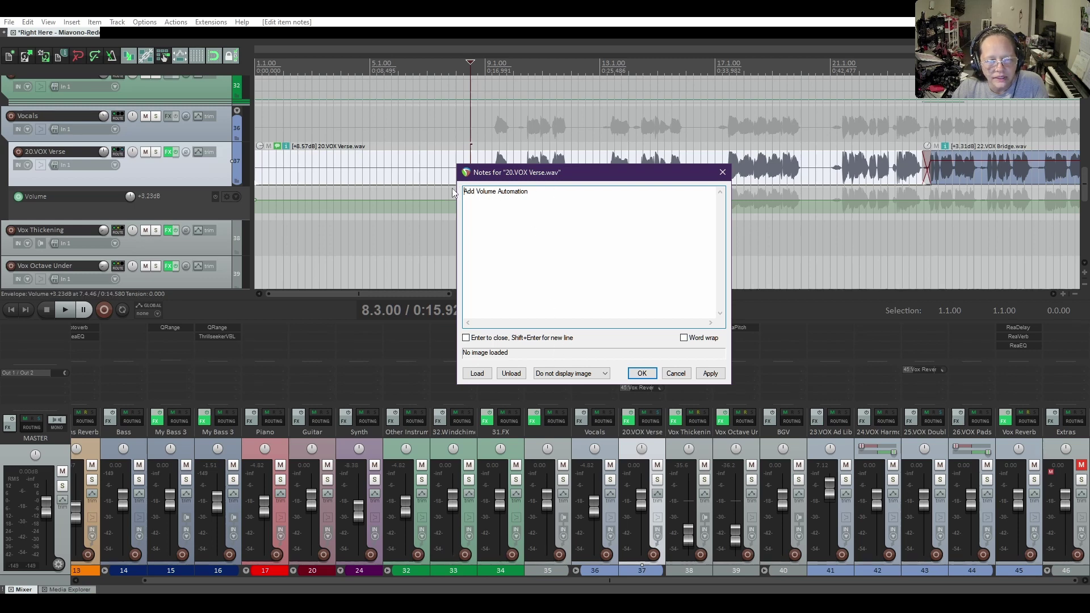
Step: Load the Clippy image into the note and apply it as Center/tile image
click(477, 374)
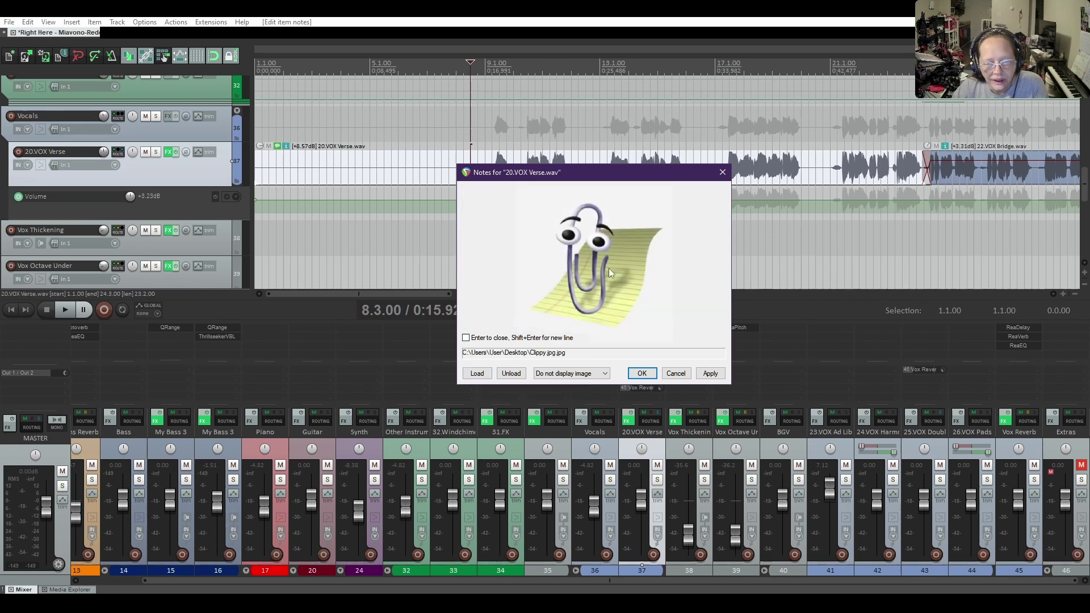
click(561, 375)
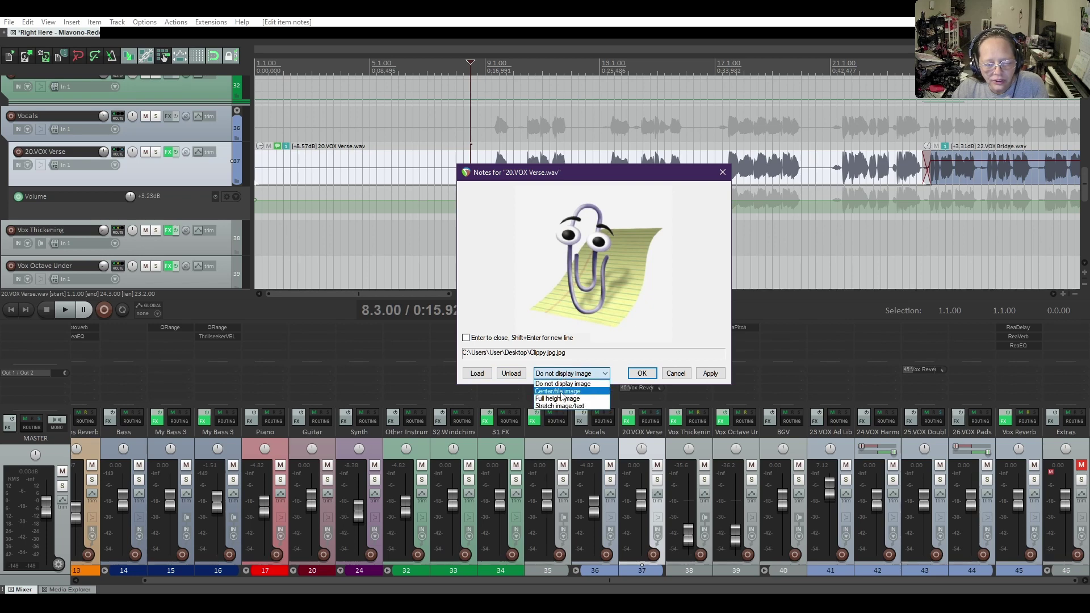
click(562, 392)
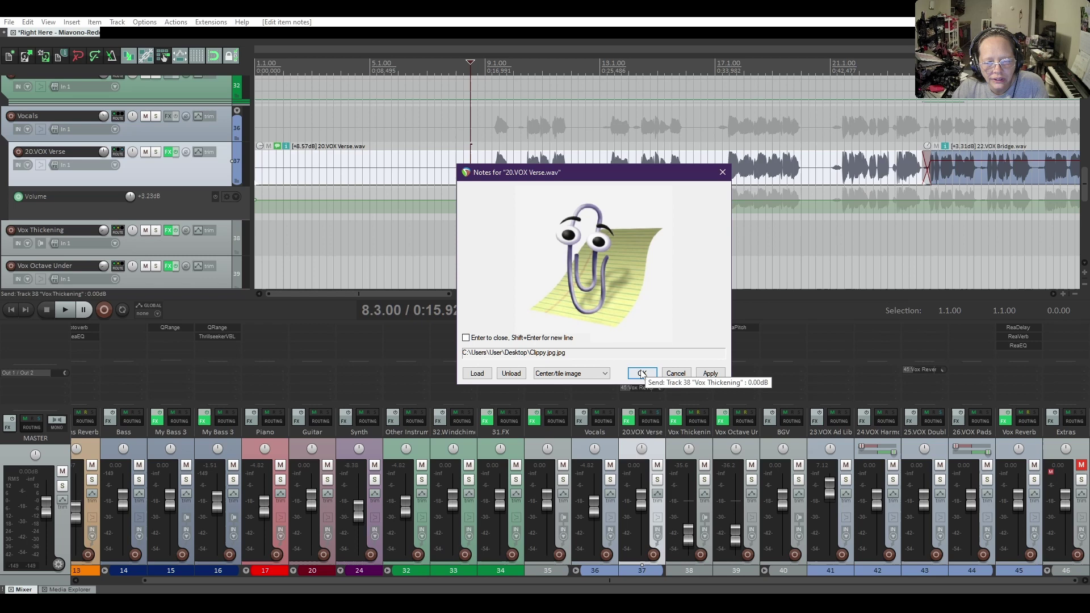
click(711, 376)
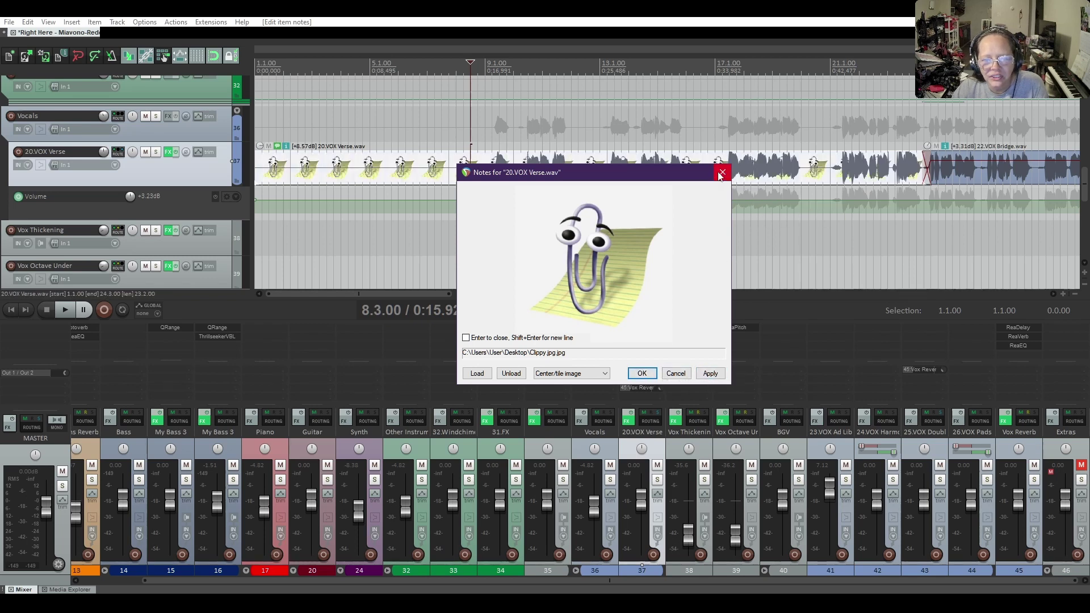
drag(676, 174, 673, 275)
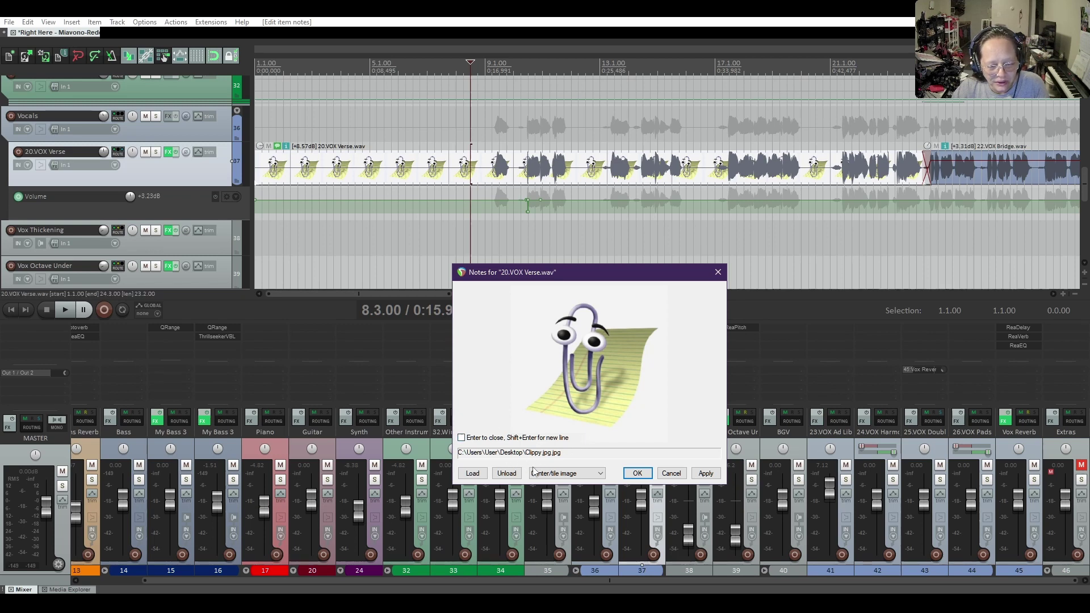
Step: Unload the Clippy image from the verse item's note and confirm with OK
click(506, 473)
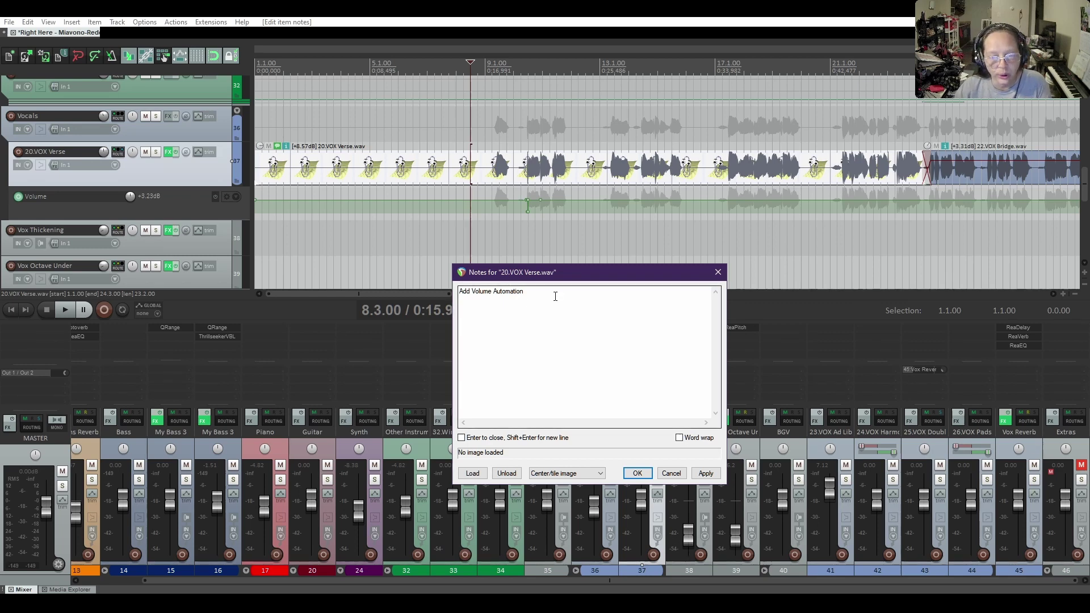
click(652, 476)
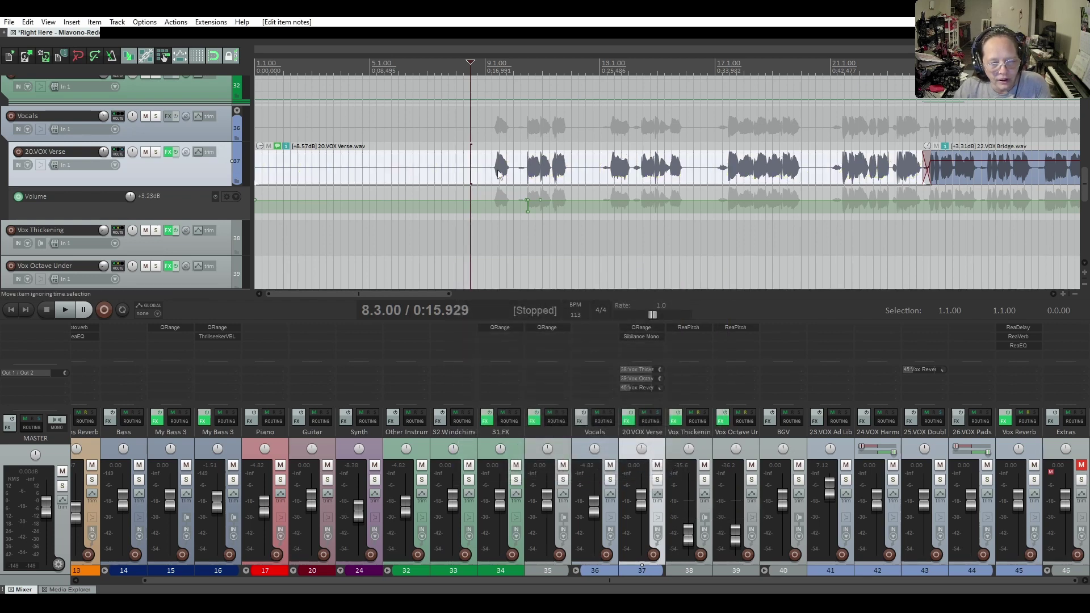
right_click(345, 202)
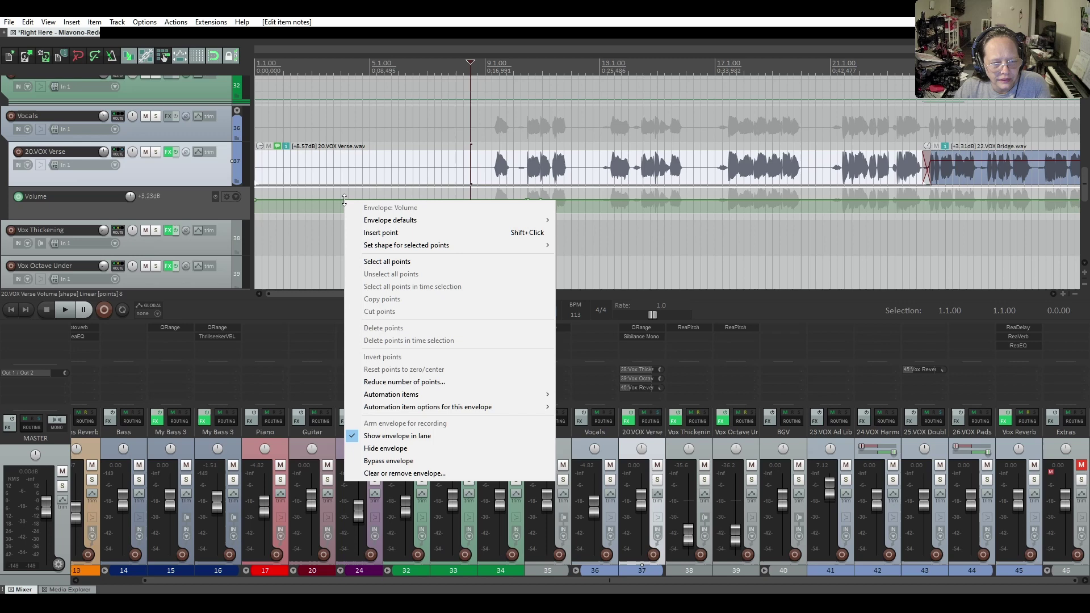
right_click(178, 211)
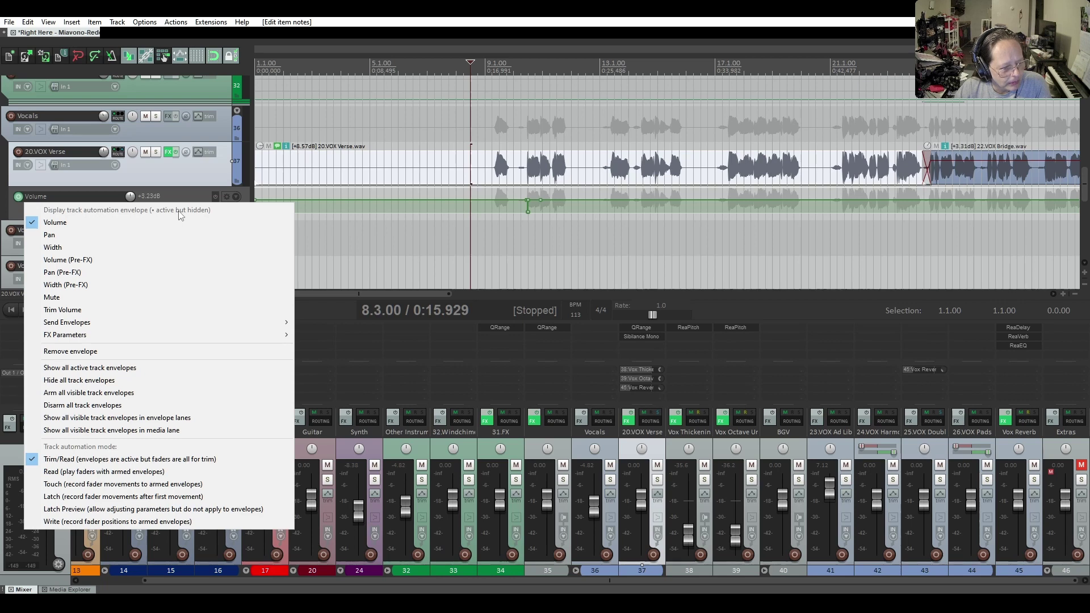
click(181, 209)
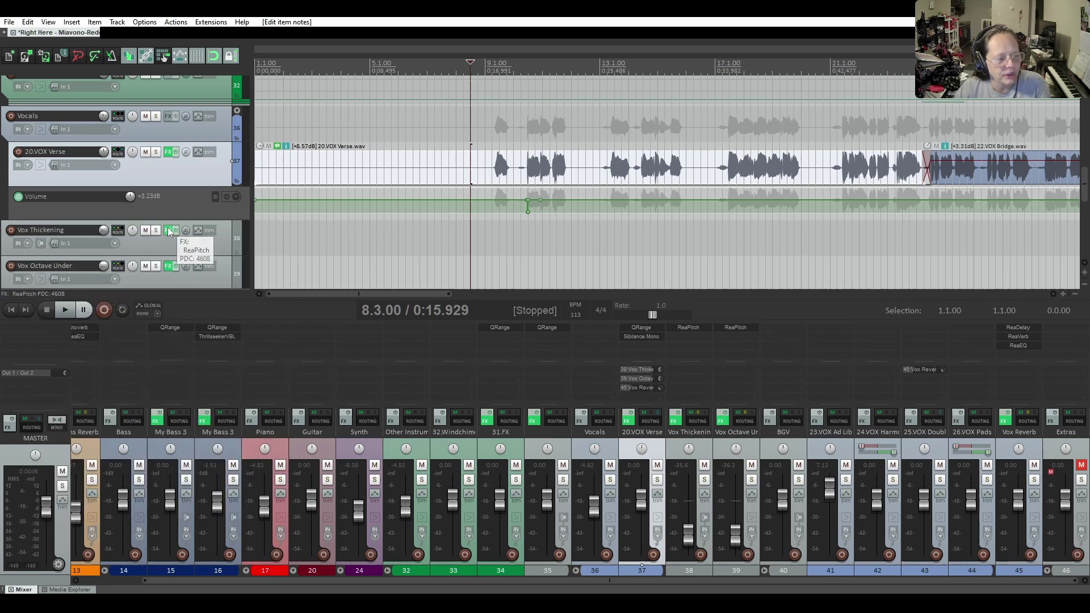
scroll(172, 159, down, 5)
scroll(172, 160, down, 3)
scroll(172, 160, down, 2)
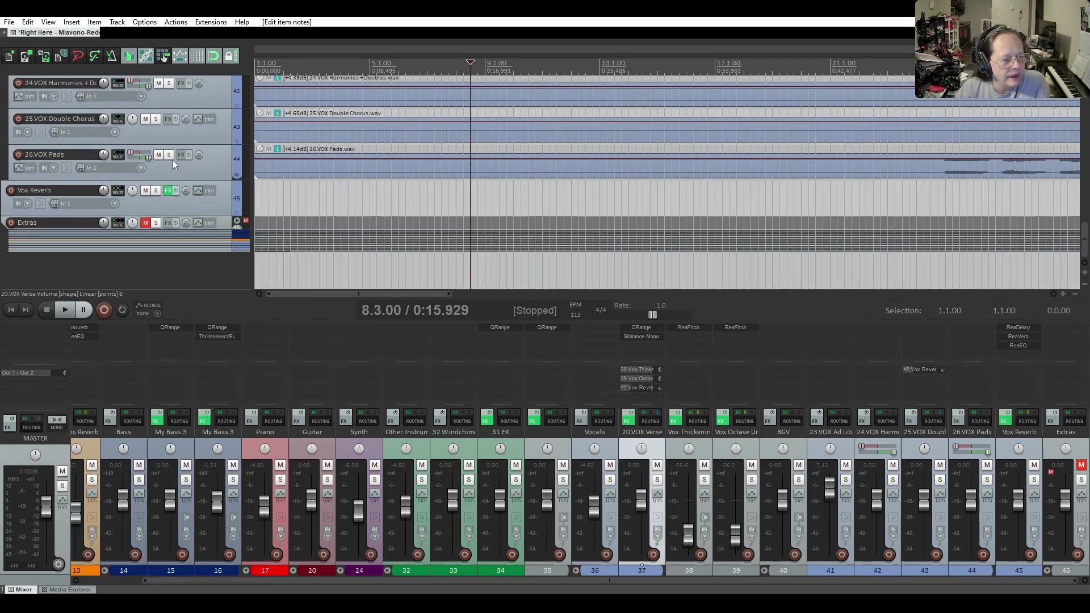
Step: Expand the Extras folder, then select the track to insert a new one after
click(236, 219)
scroll(166, 201, down, 5)
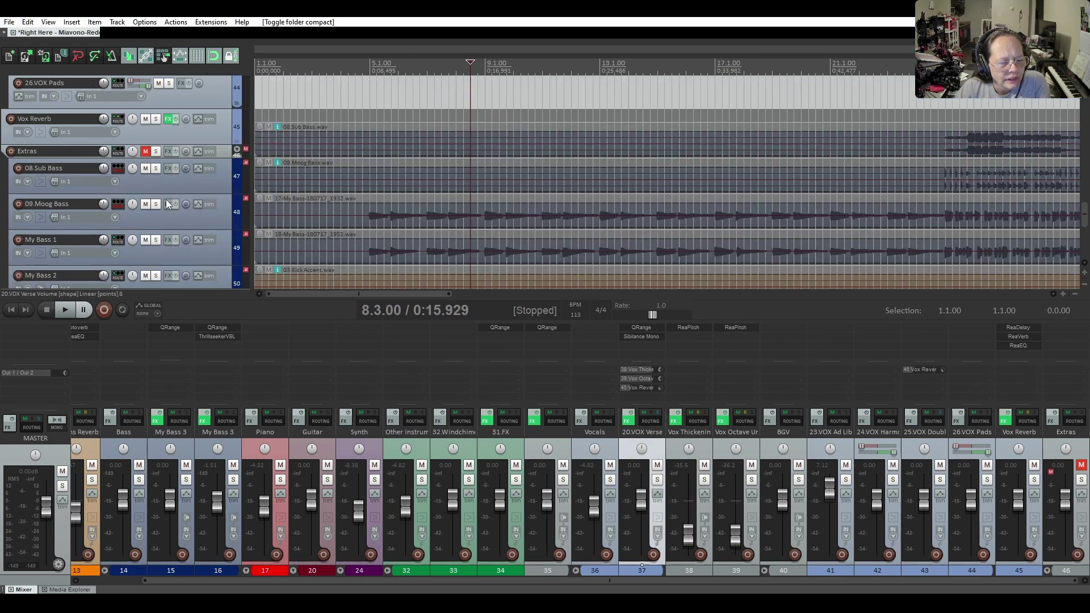
scroll(168, 203, down, 3)
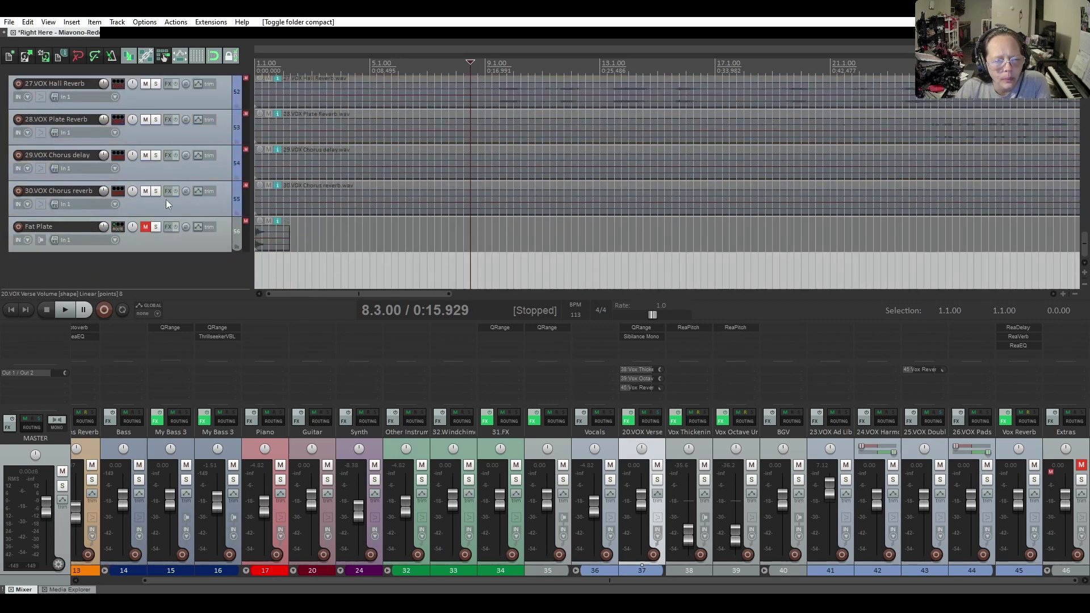
scroll(166, 199, up, 5)
scroll(167, 199, up, 5)
scroll(166, 199, up, 3)
scroll(167, 199, up, 3)
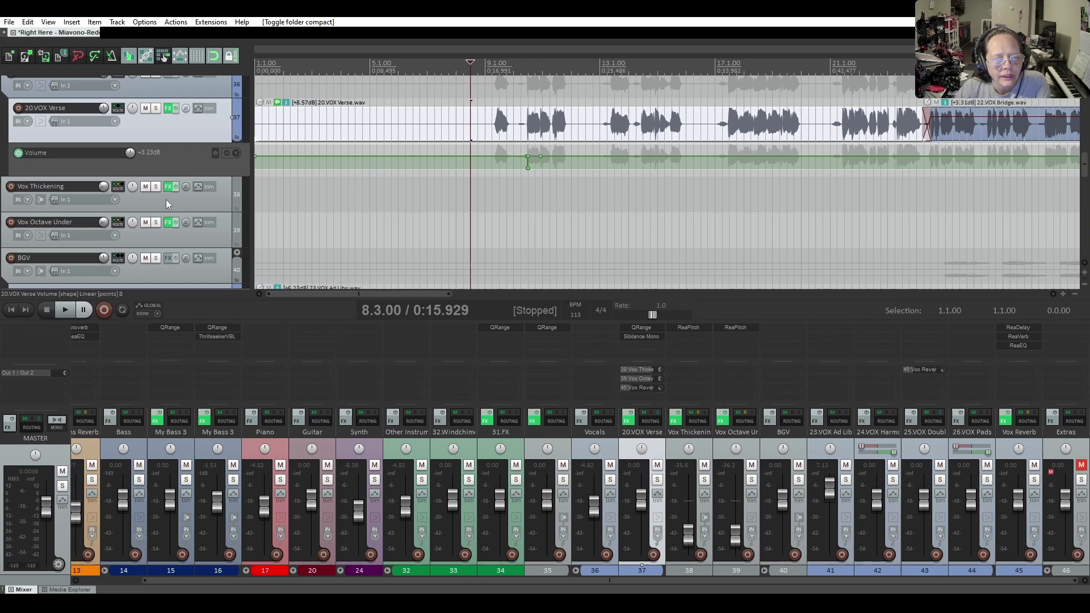
scroll(167, 200, up, 3)
scroll(166, 199, up, 3)
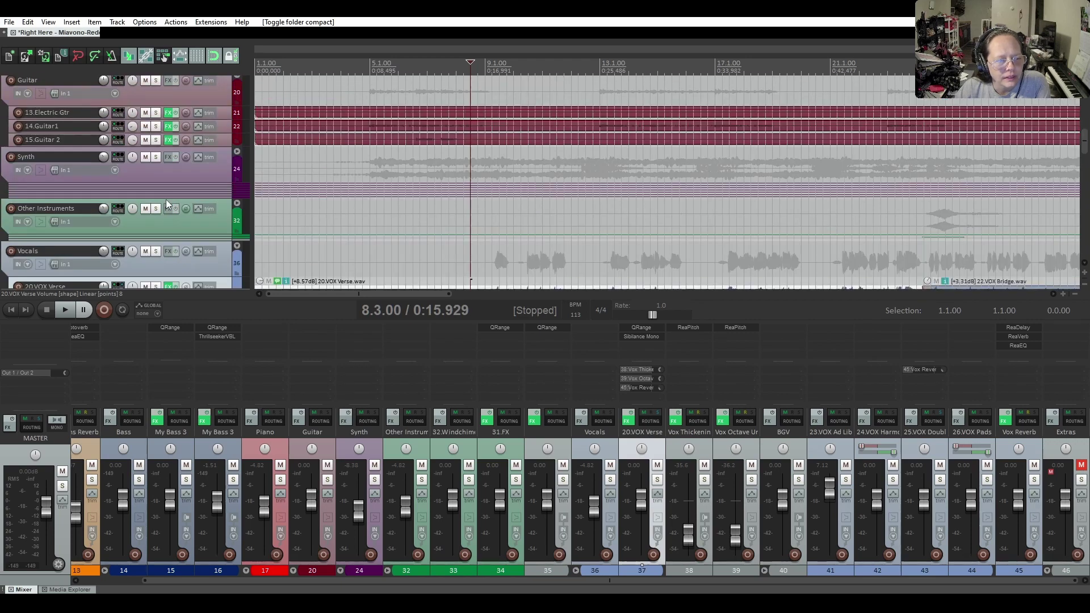
scroll(166, 200, down, 3)
scroll(166, 200, down, 3)
scroll(167, 200, up, 10)
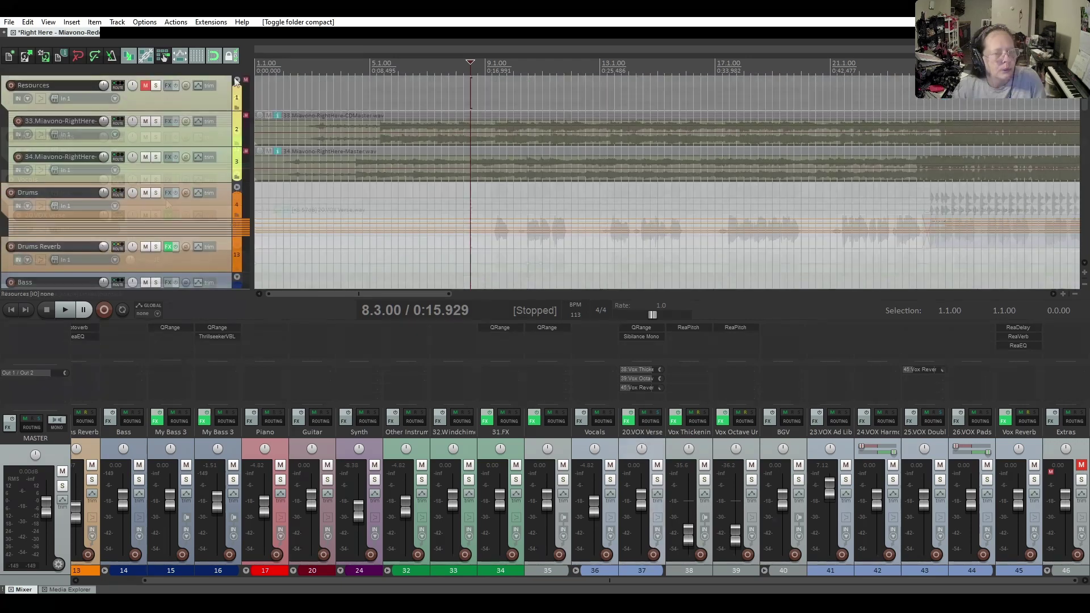
scroll(188, 152, down, 1)
click(221, 137)
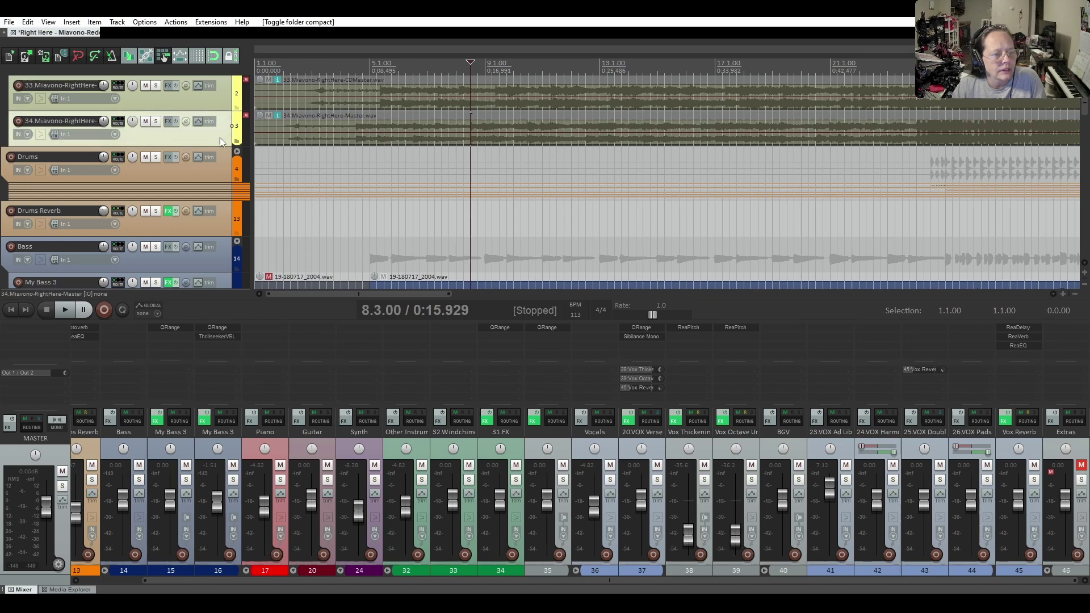
Step: Insert a new track with Ctrl+T and name it 'Midi Test'
key(ctrl+t)
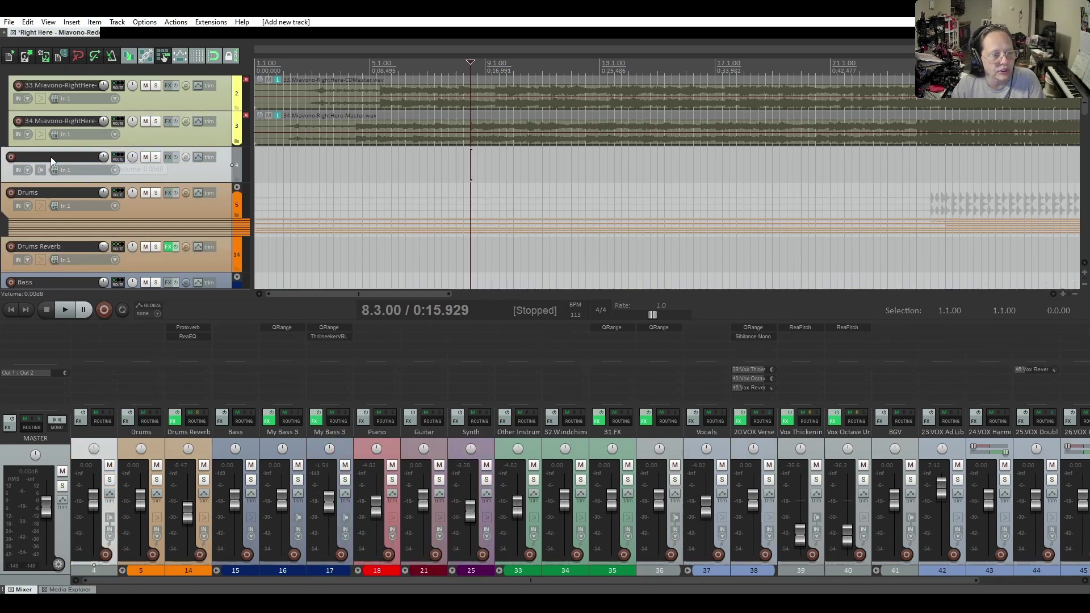
double_click(35, 158)
text(M)
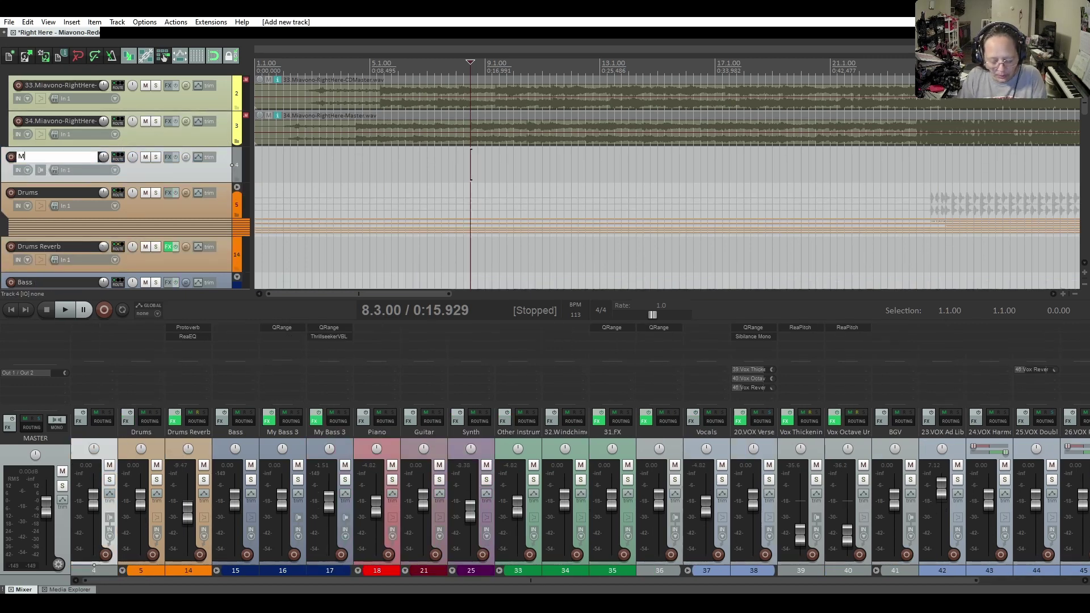
text(idi Test)
key(Return)
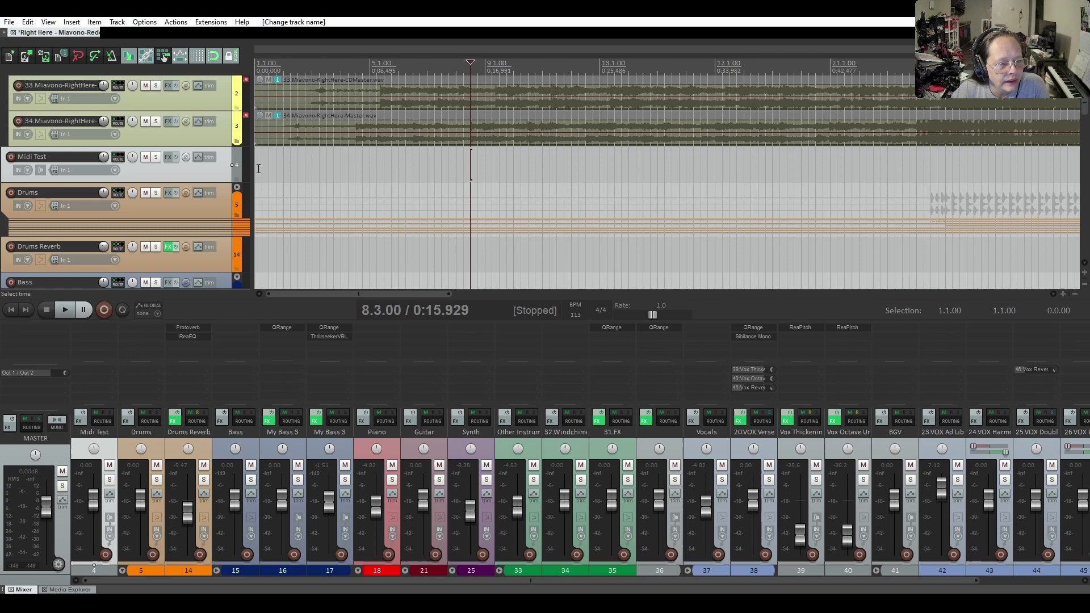
Step: Insert an empty MIDI item over the first eight bars on Midi Test
drag(255, 169, 470, 174)
right_click(348, 173)
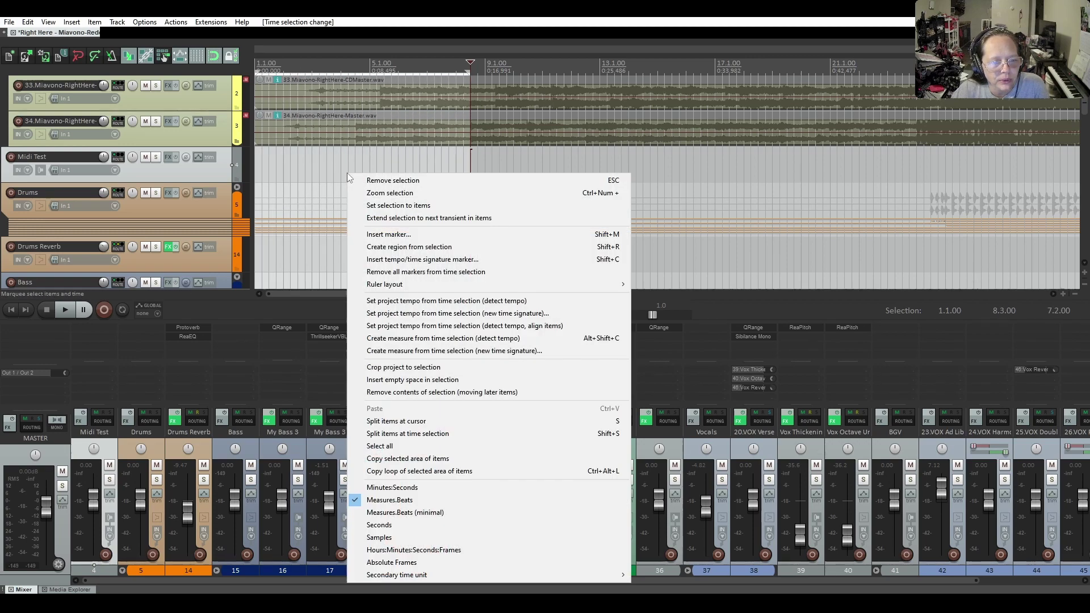
click(71, 22)
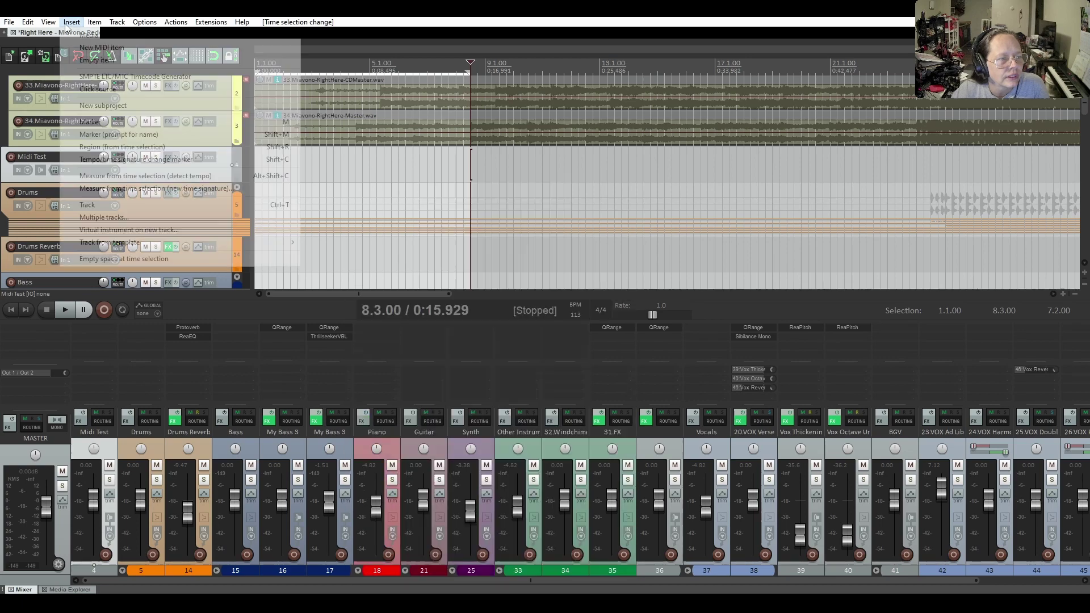
click(94, 48)
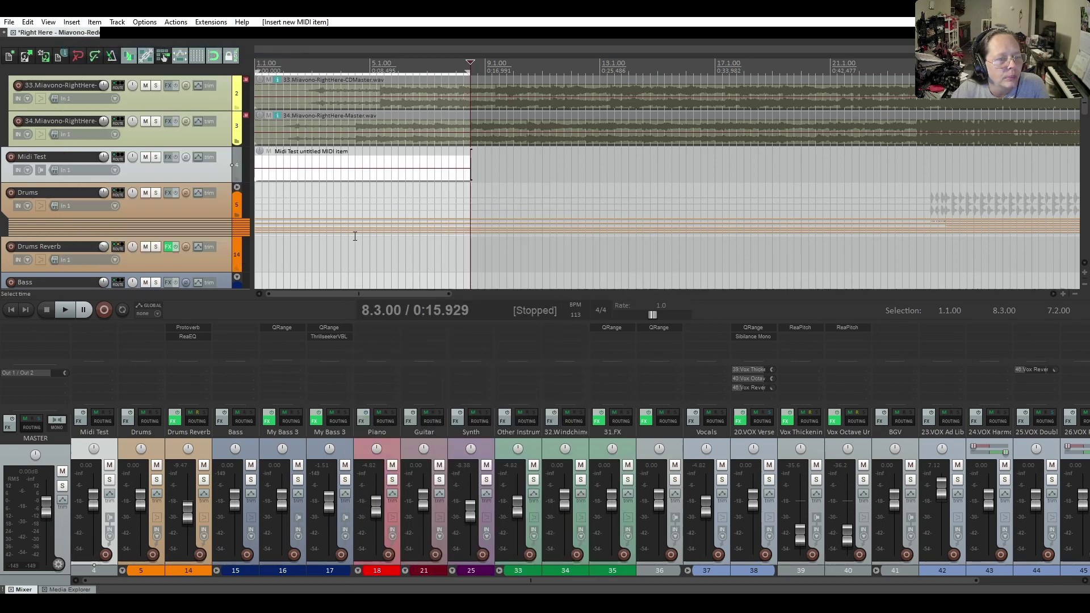
Step: Draw four notes in the Midi Test item's MIDI editor, starting with C3
double_click(312, 174)
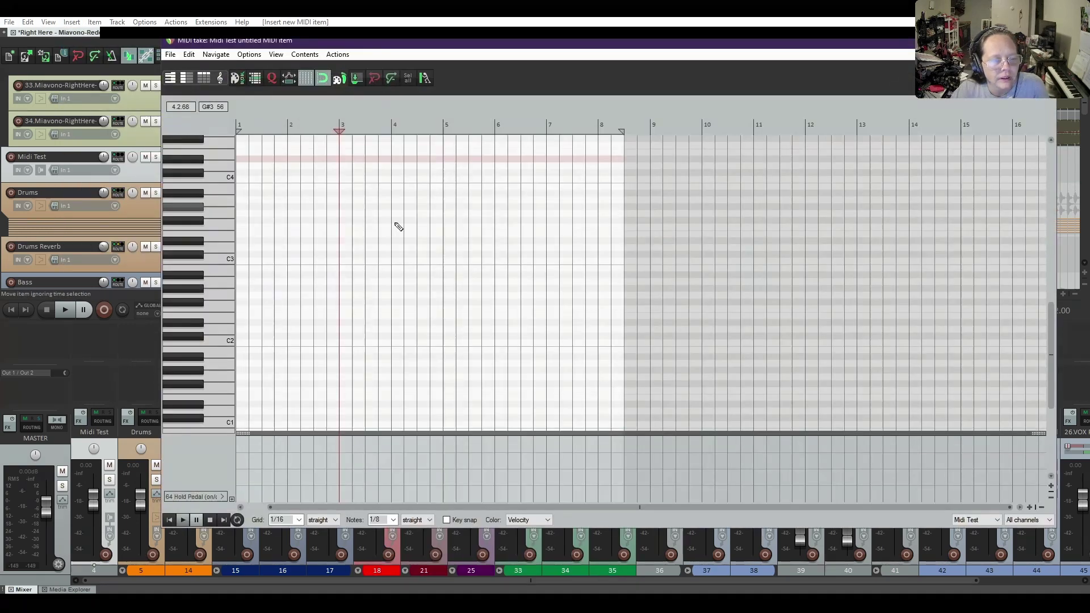
drag(253, 257, 358, 257)
drag(347, 187, 452, 187)
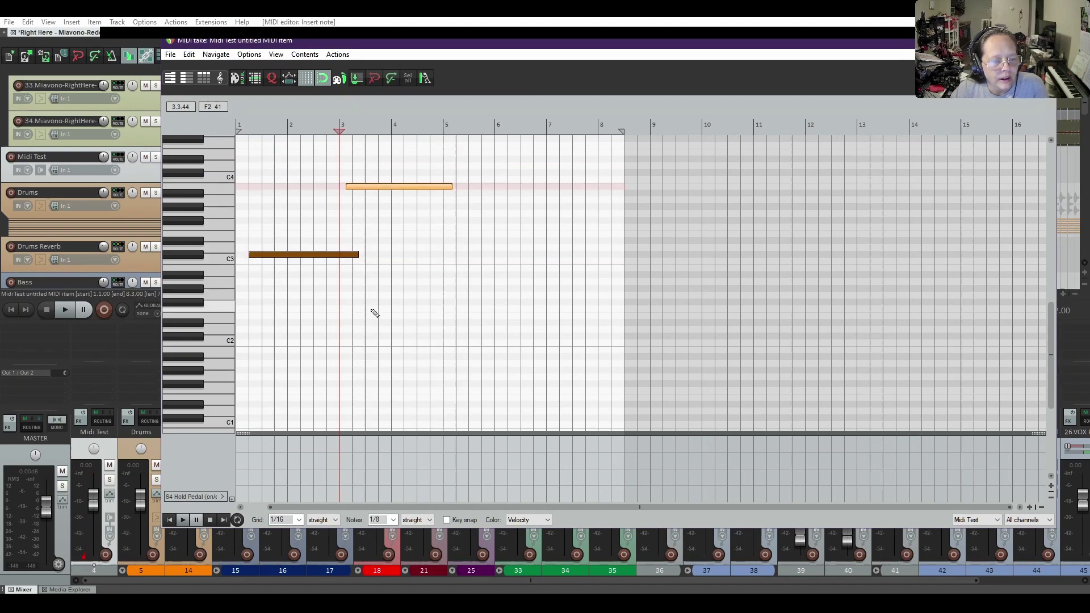
drag(369, 308, 498, 309)
drag(509, 357, 624, 357)
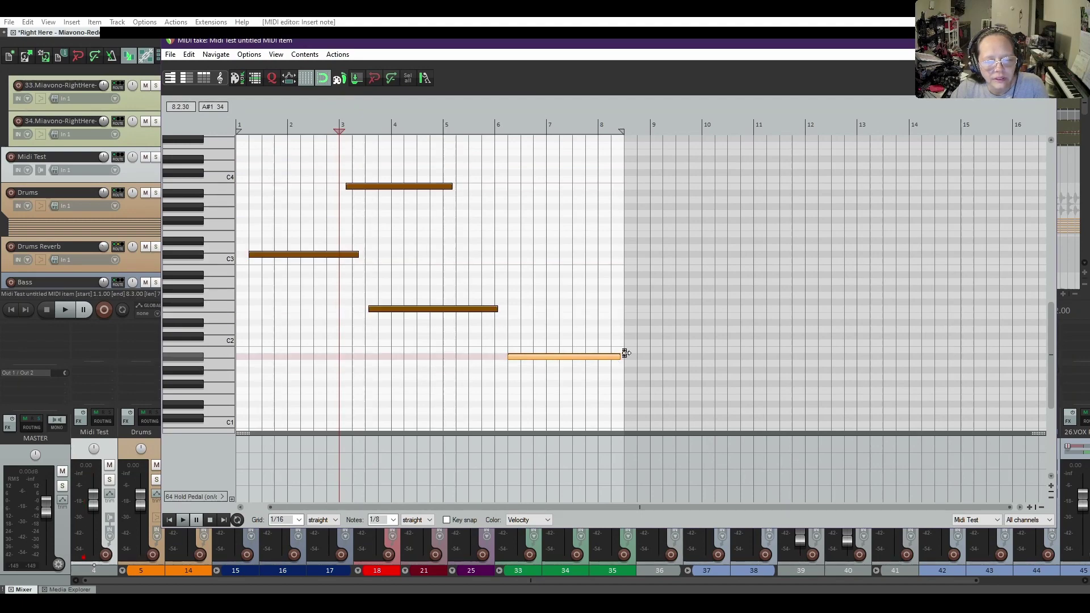
key(Escape)
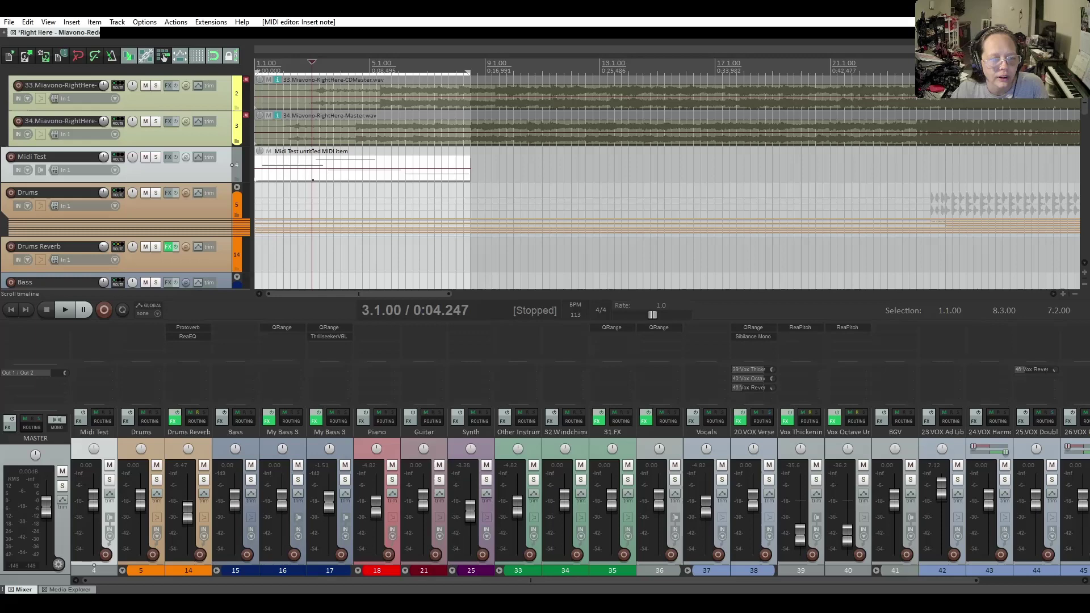
Step: Add the note 'Silly Midi' to the Midi Test item, then reopen and cancel its notes
right_click(375, 168)
mouse_move(414, 157)
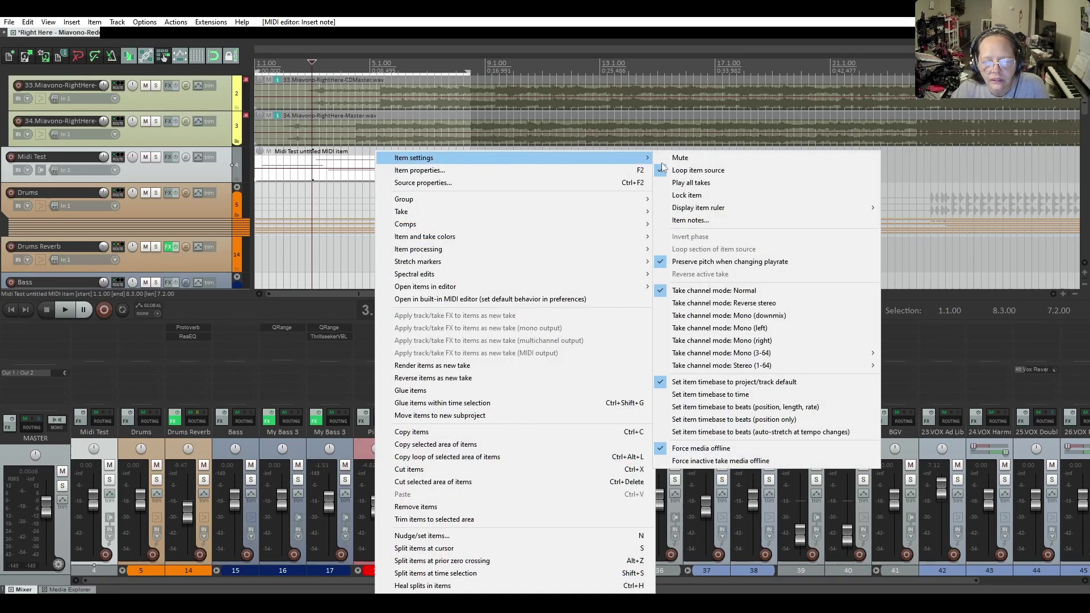
click(690, 220)
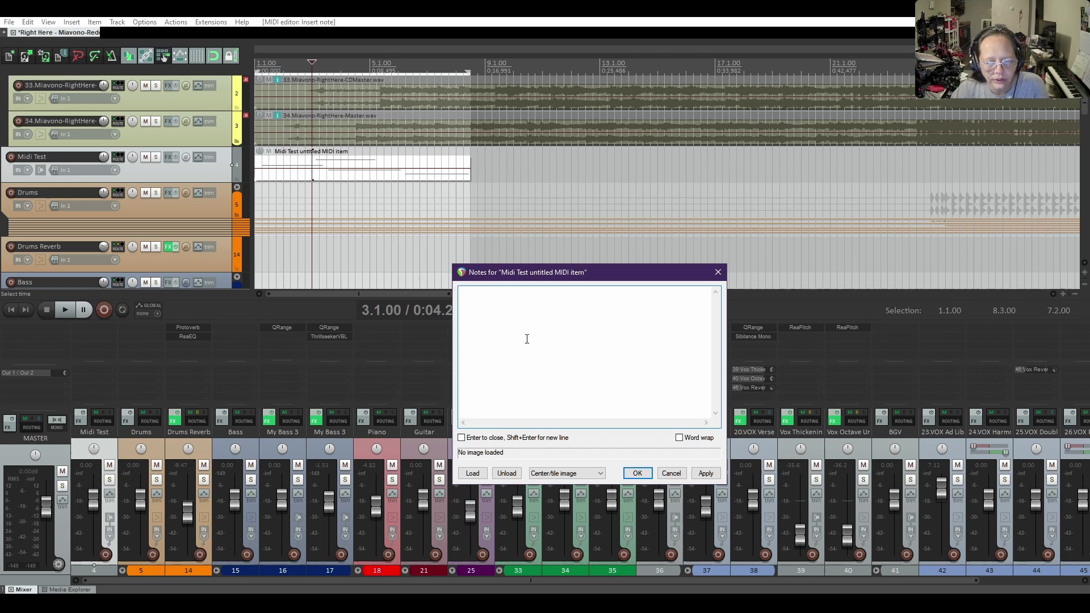
text(Silly Midi)
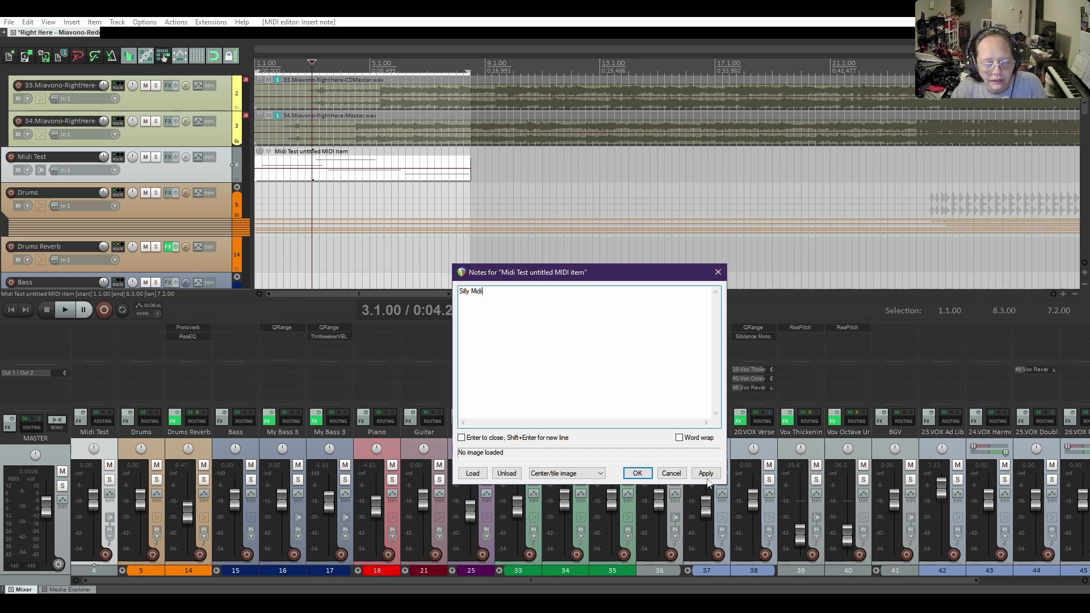
click(706, 473)
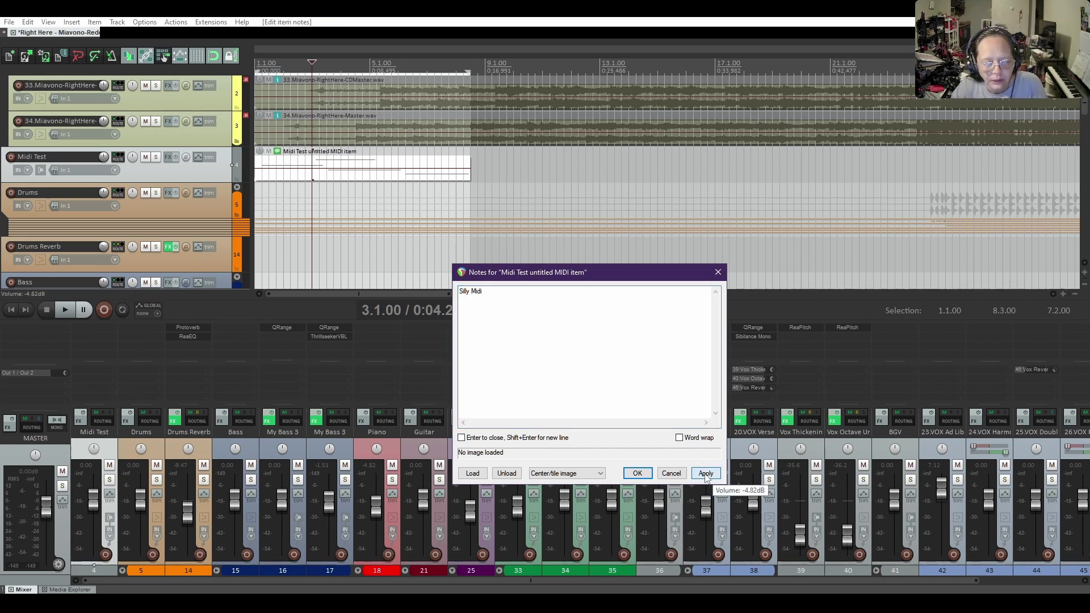
click(638, 474)
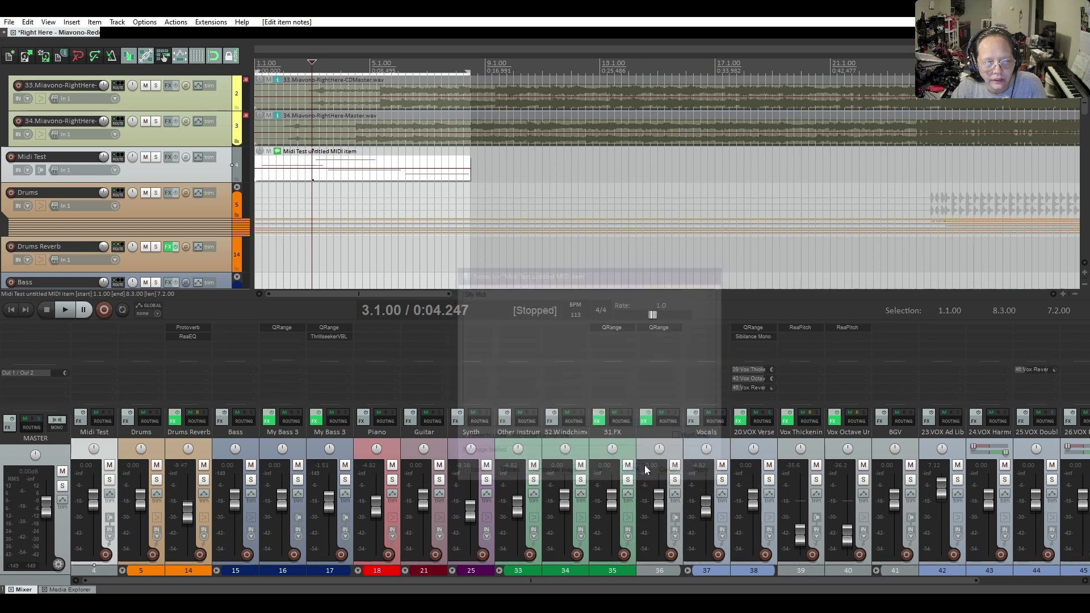
click(277, 153)
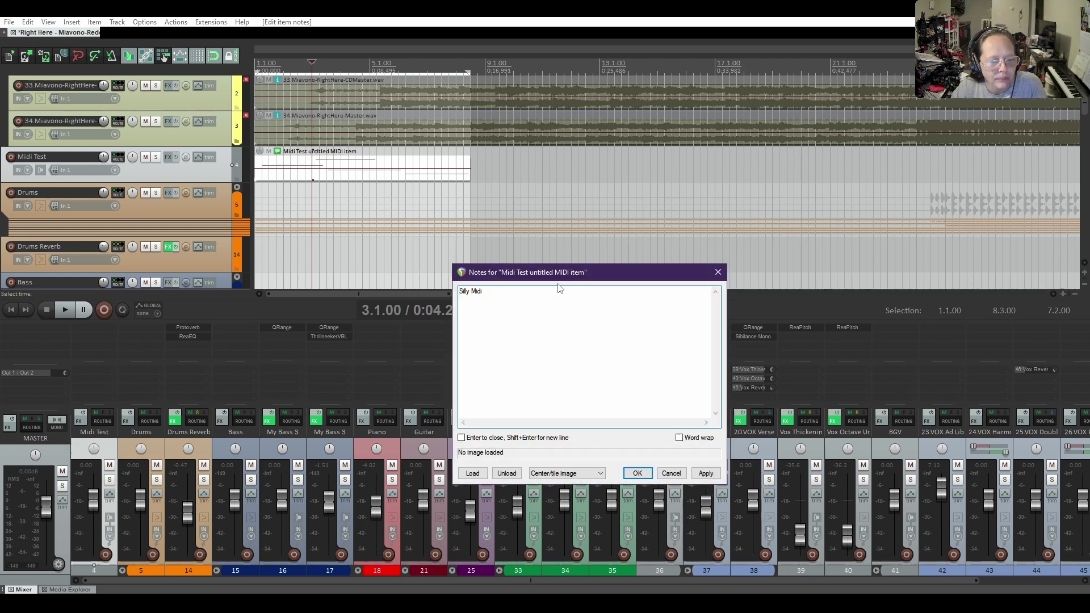
click(671, 474)
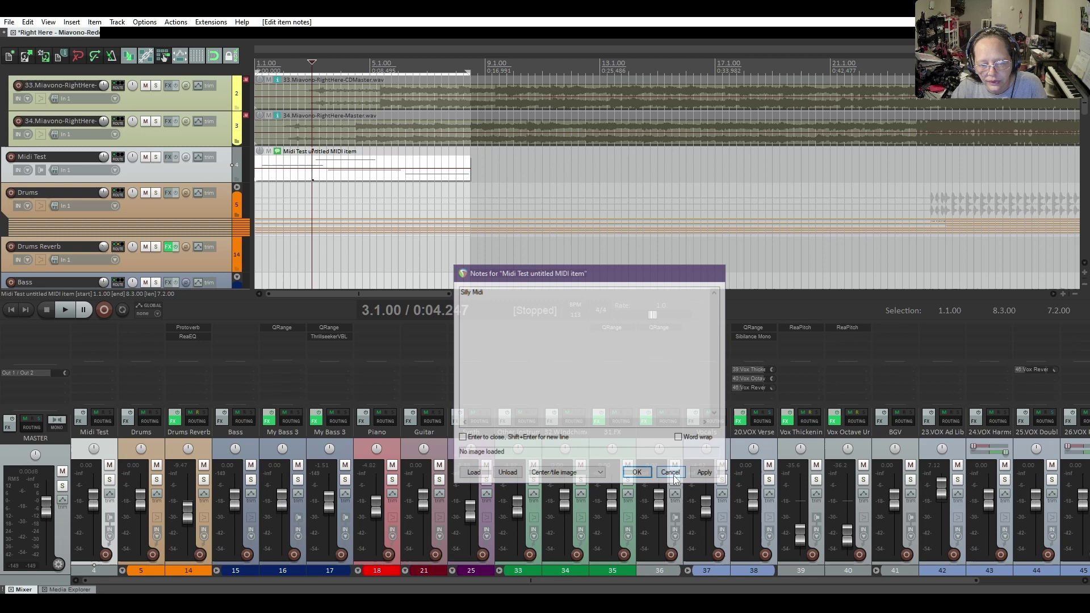